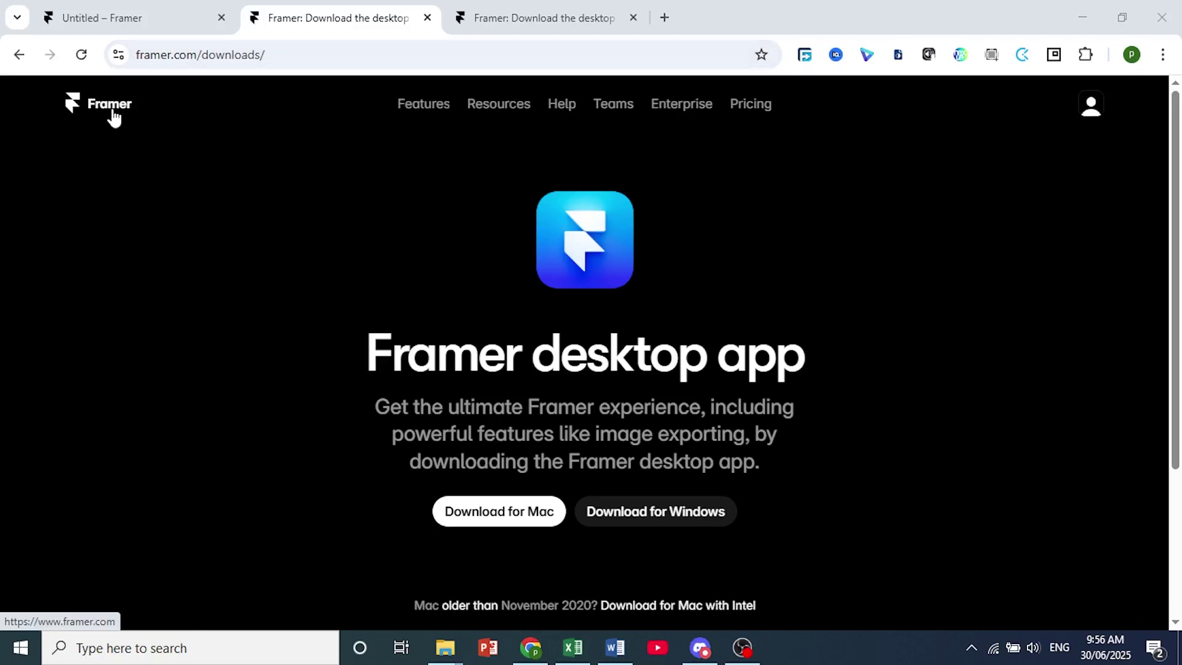
scroll(117, 217, "down", 3)
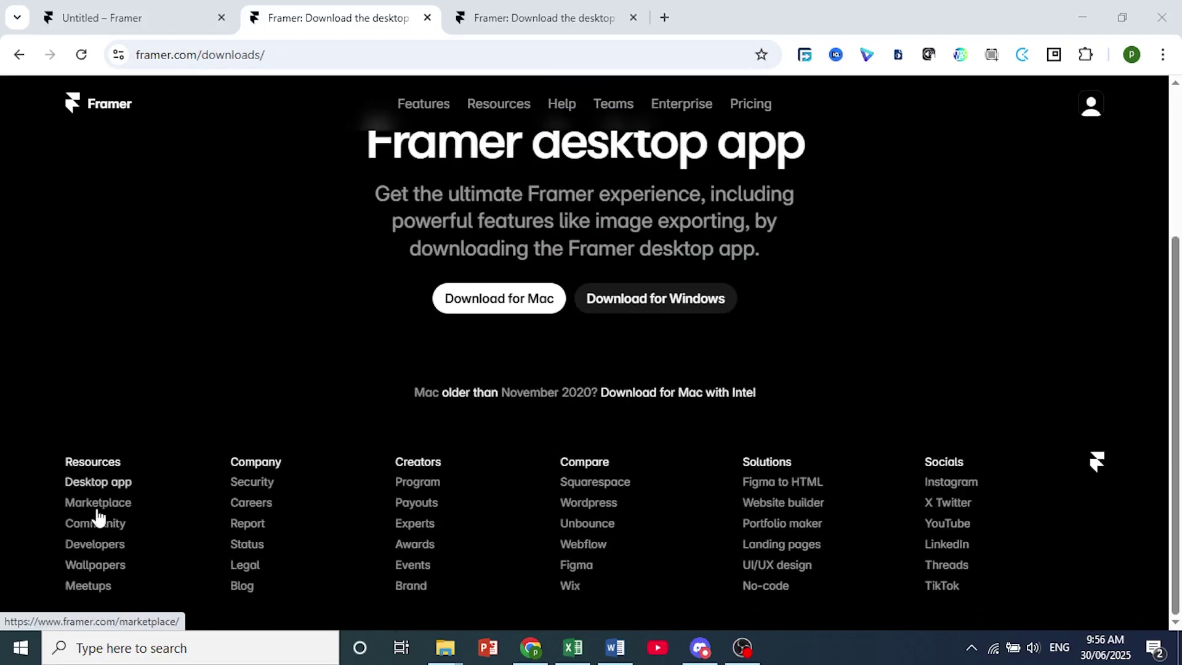
Step: Download the Framer Windows installer and check the downloads panel until Framer.exe (117 MB) is done
left_click(123, 488)
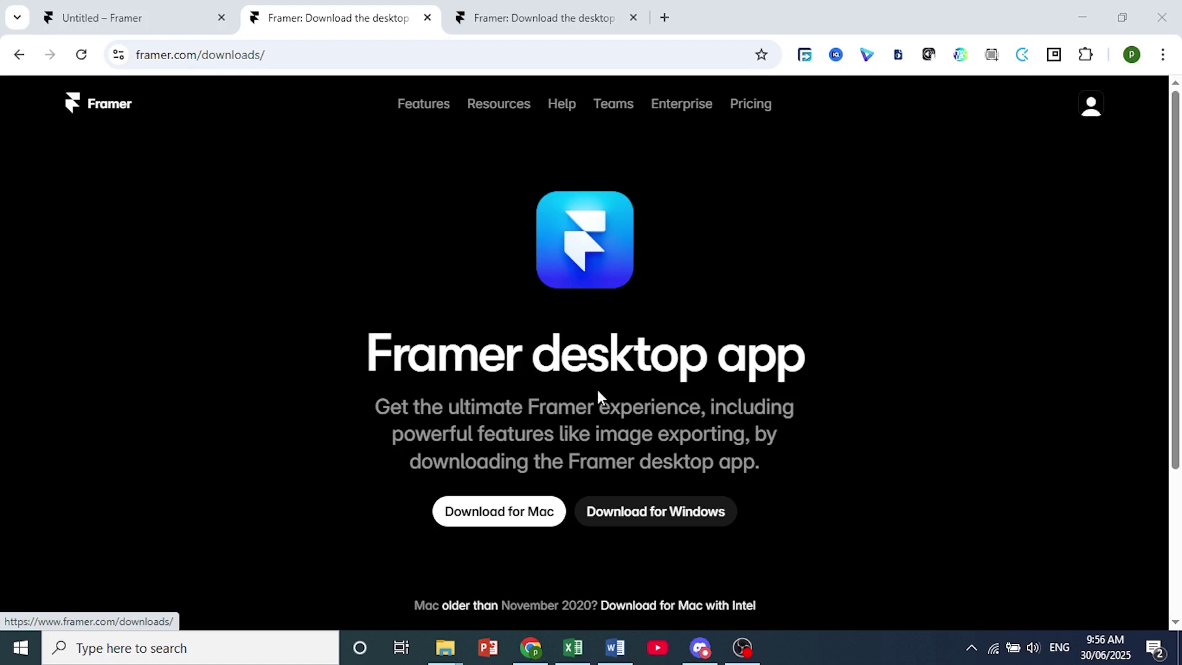
left_click(661, 524)
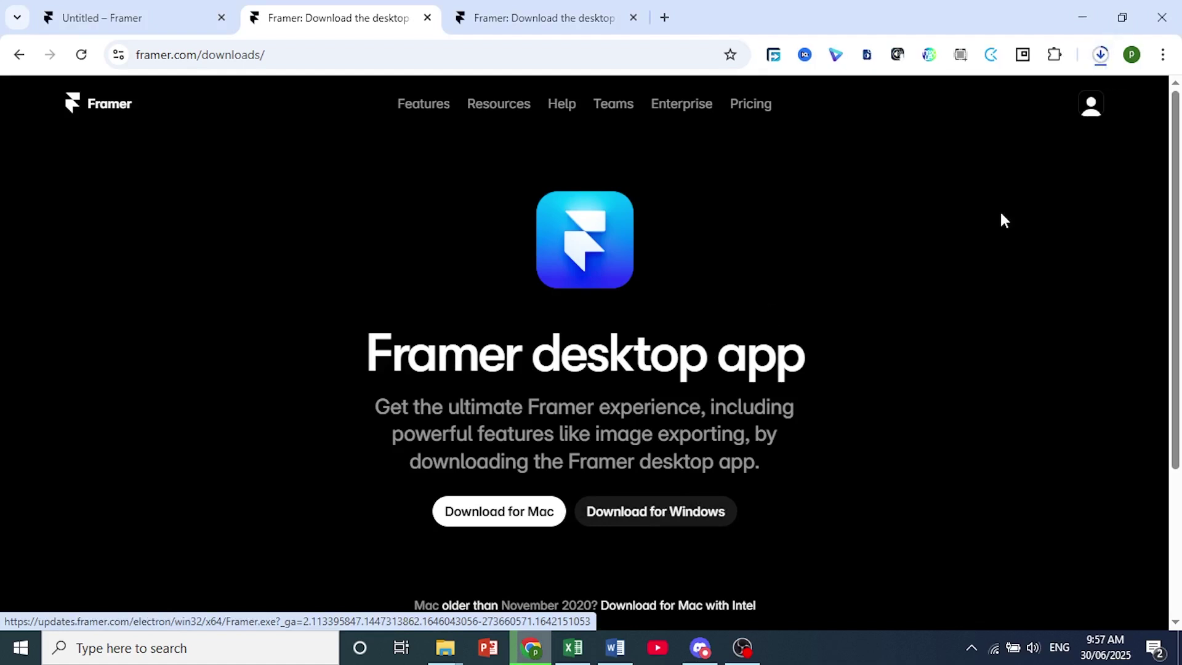
left_click(1100, 54)
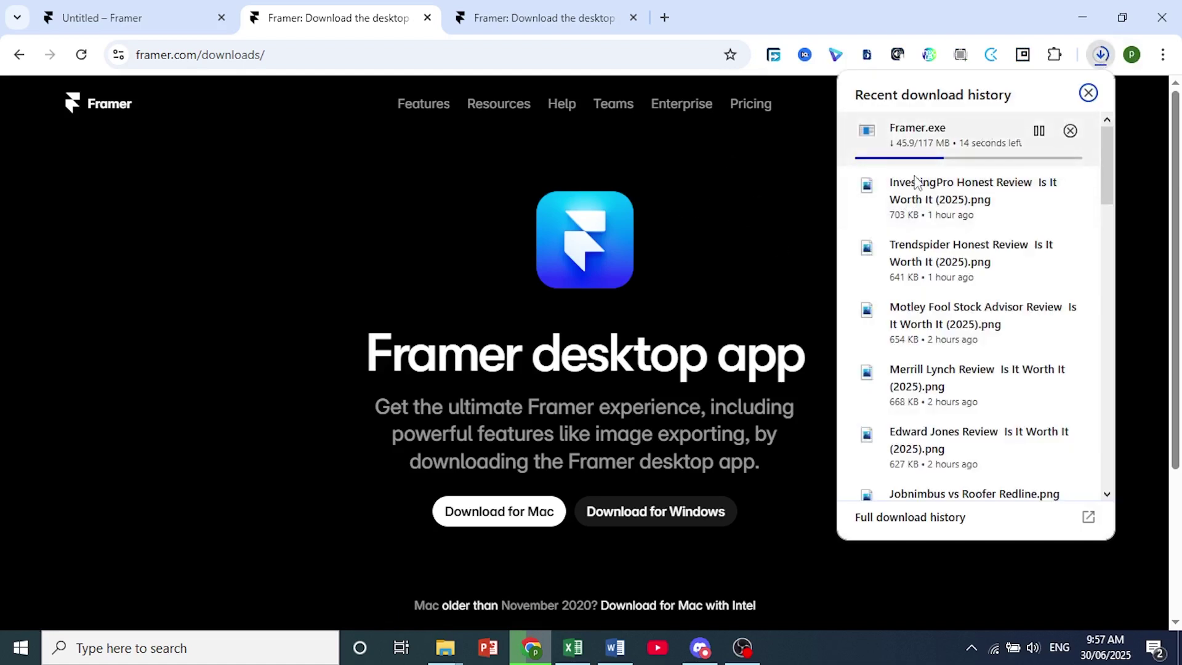
left_click(783, 239)
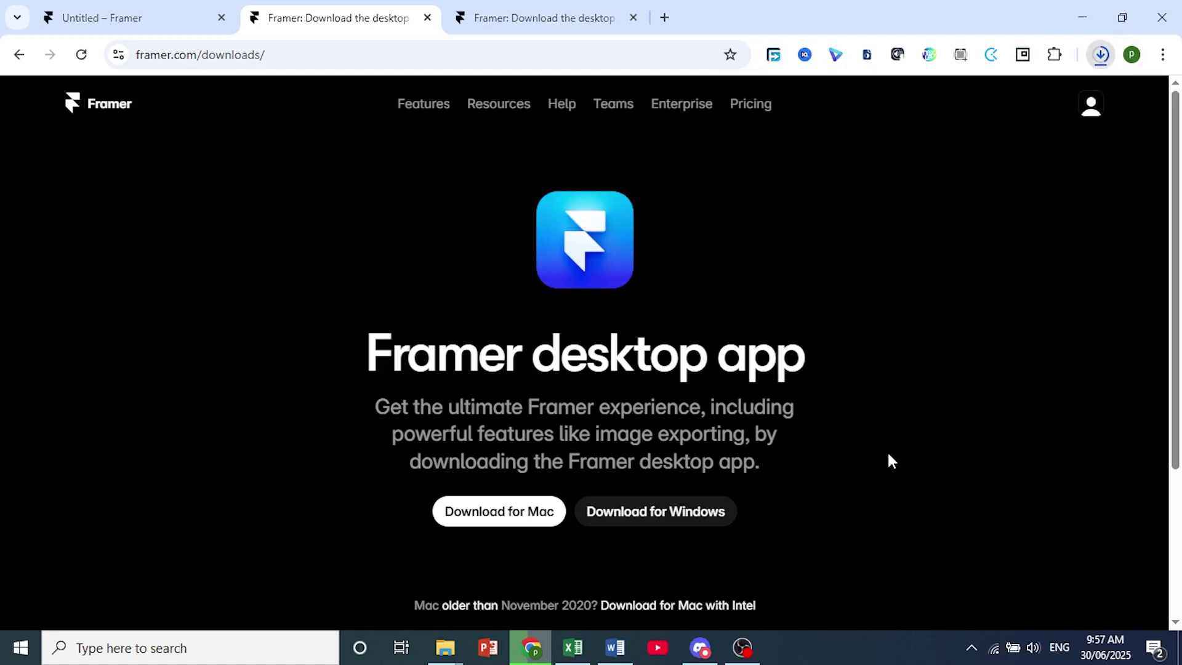
left_click(893, 659)
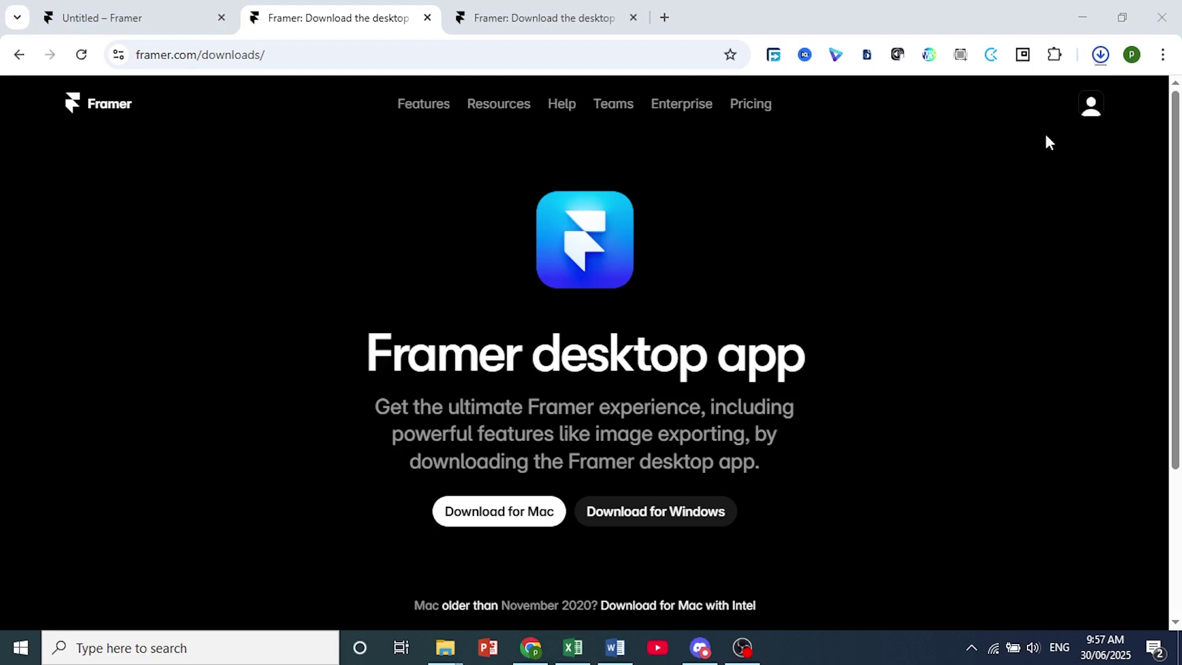
left_click(1100, 58)
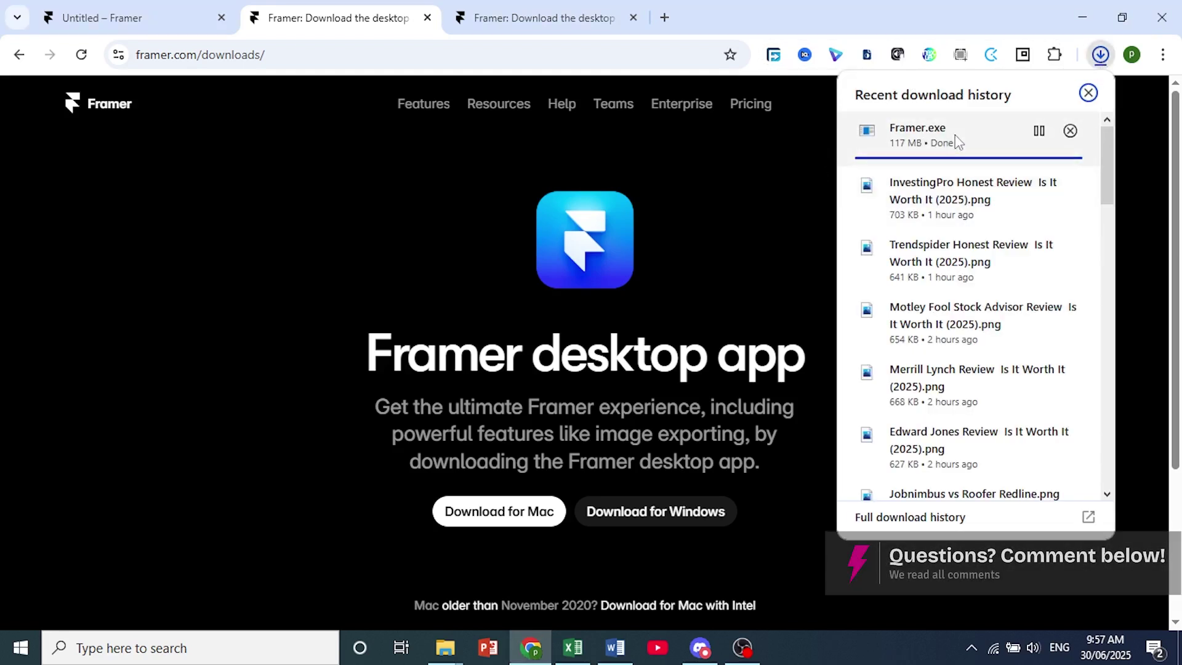
Step: Close the download history and pin the running Framer app to the taskbar
left_click(957, 140)
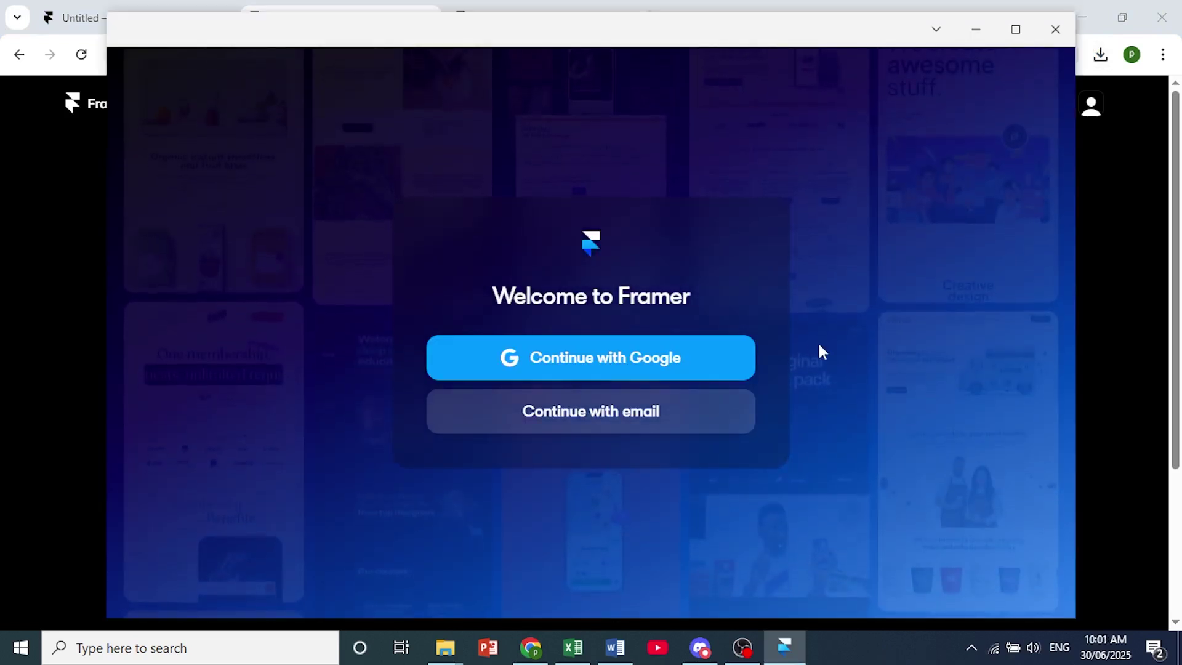
right_click(788, 647)
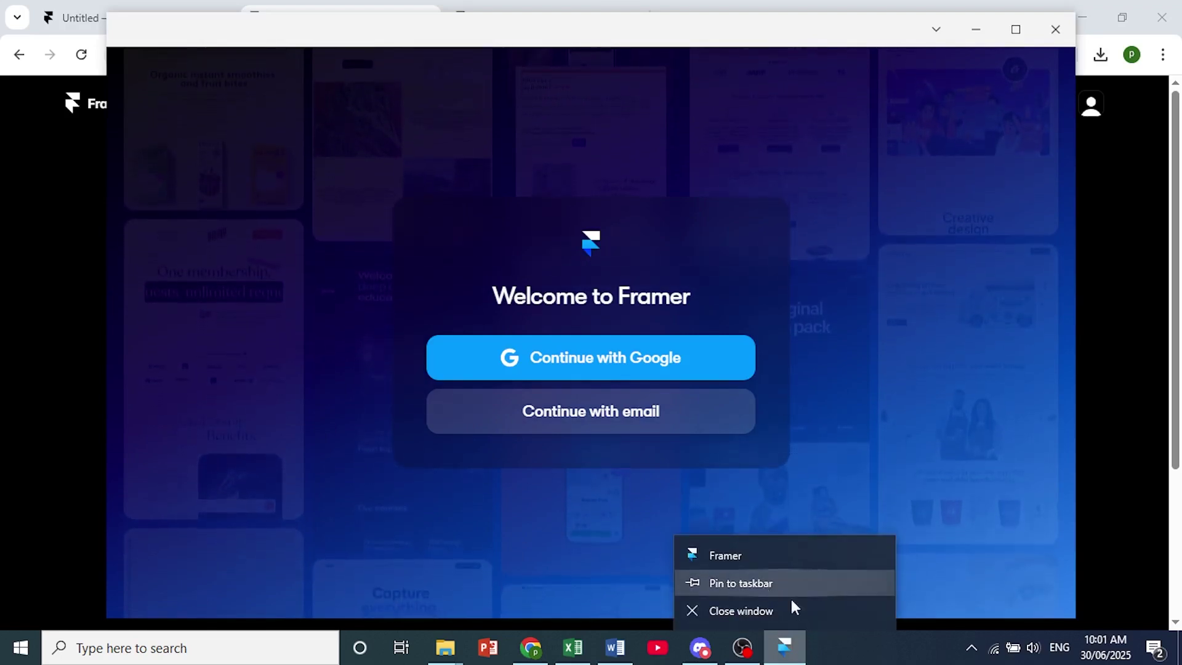
left_click(878, 652)
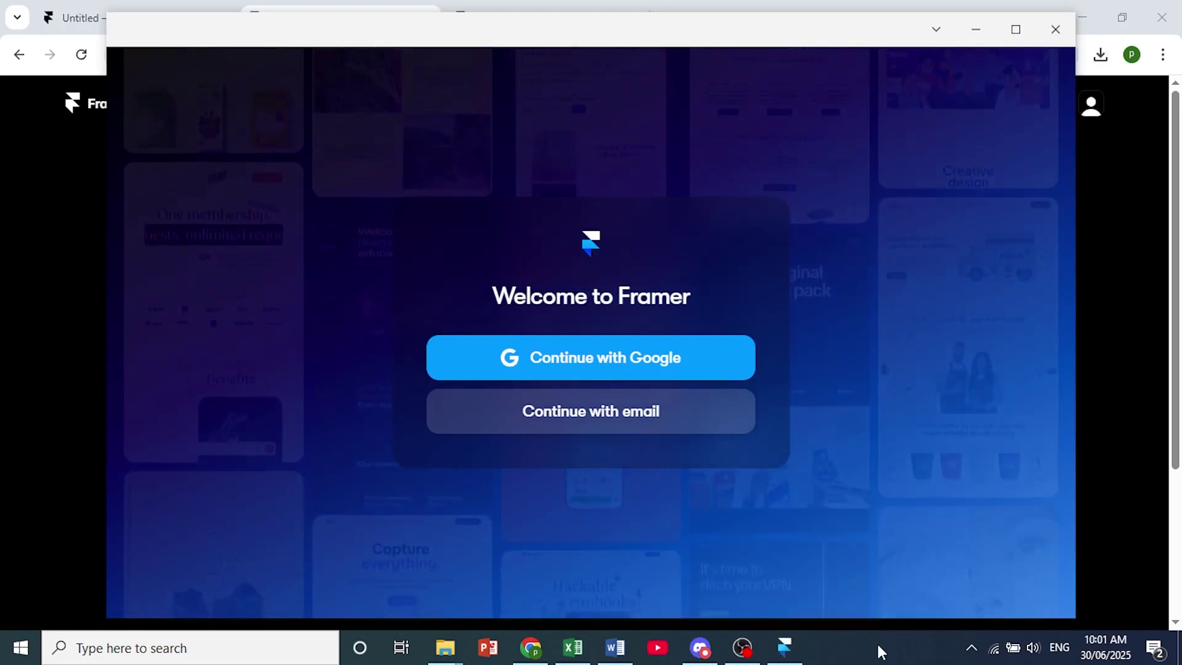